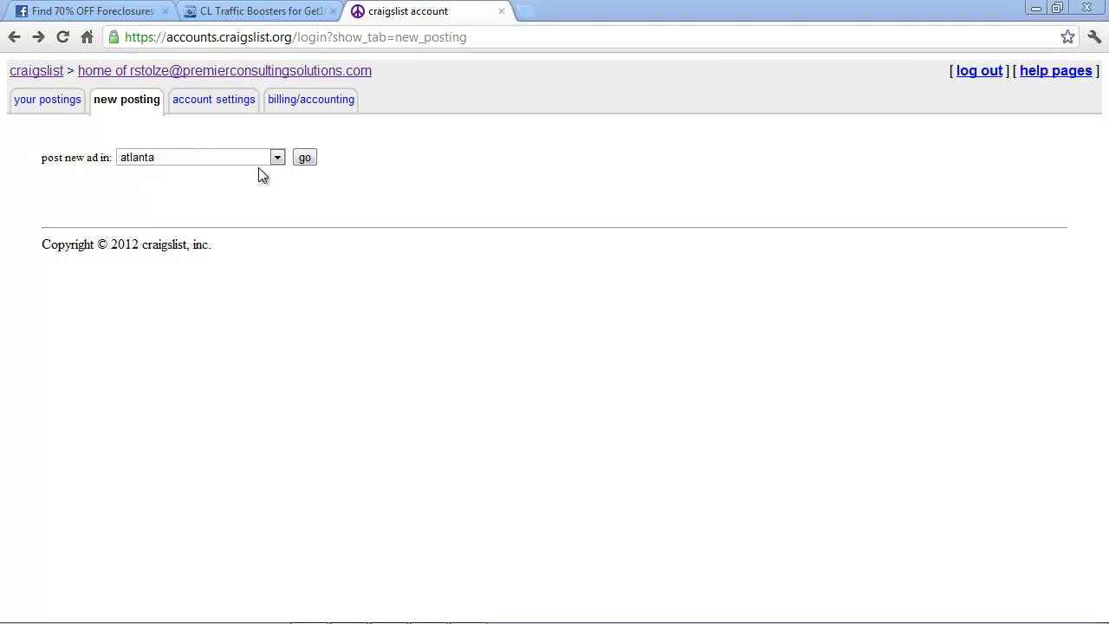
Step: Start a new Atlanta ad as housing offered, in real estate - by broker, for the city of atlanta area
left_click(305, 160)
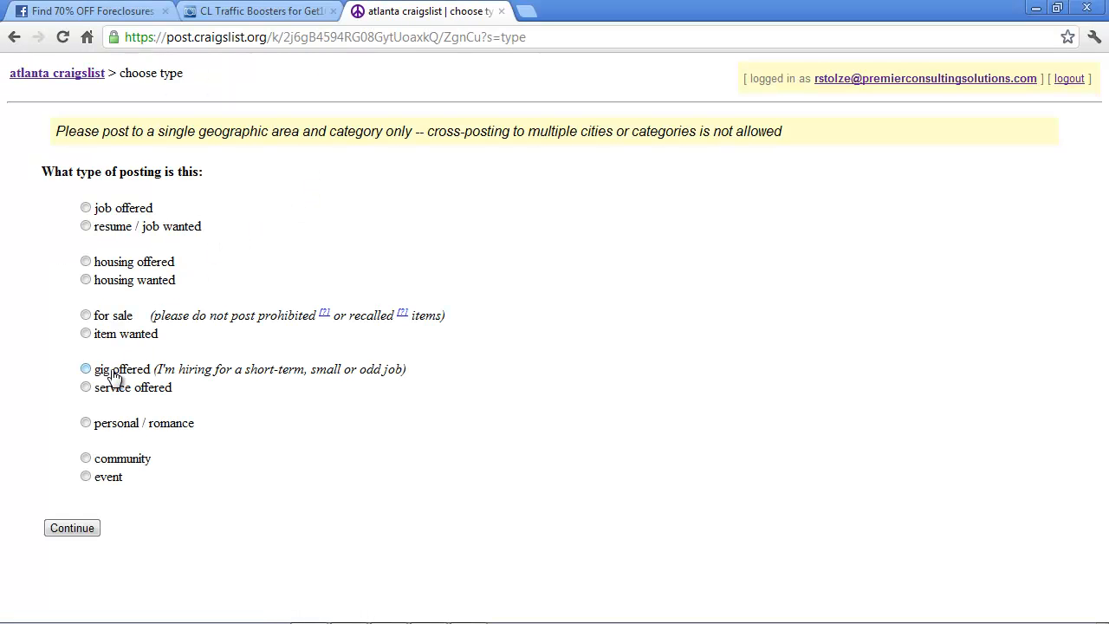
left_click(86, 261)
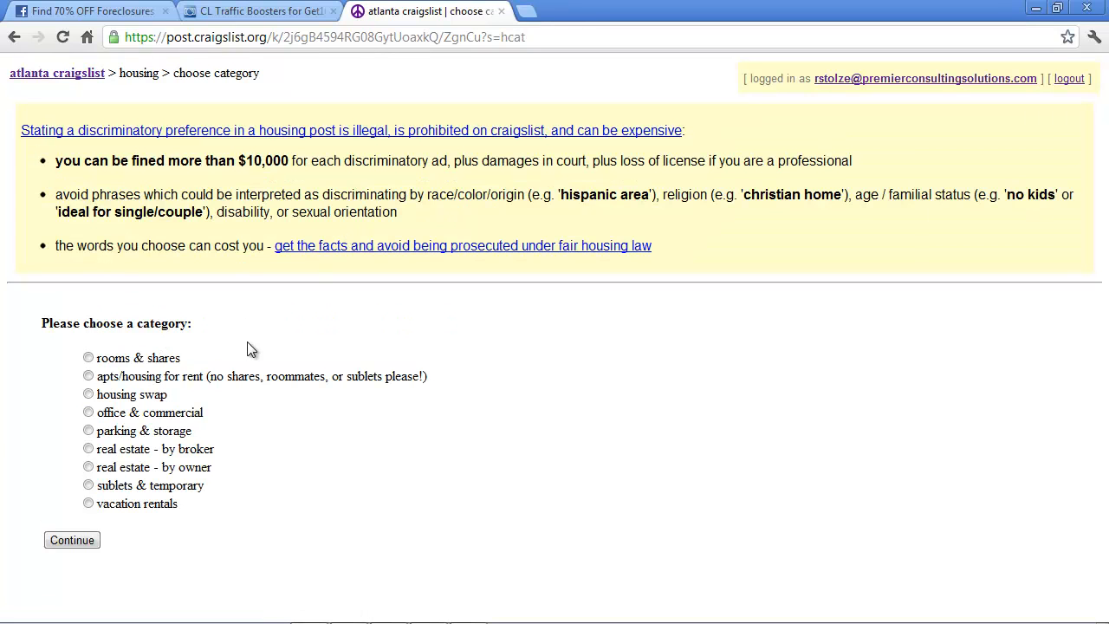
left_click(87, 450)
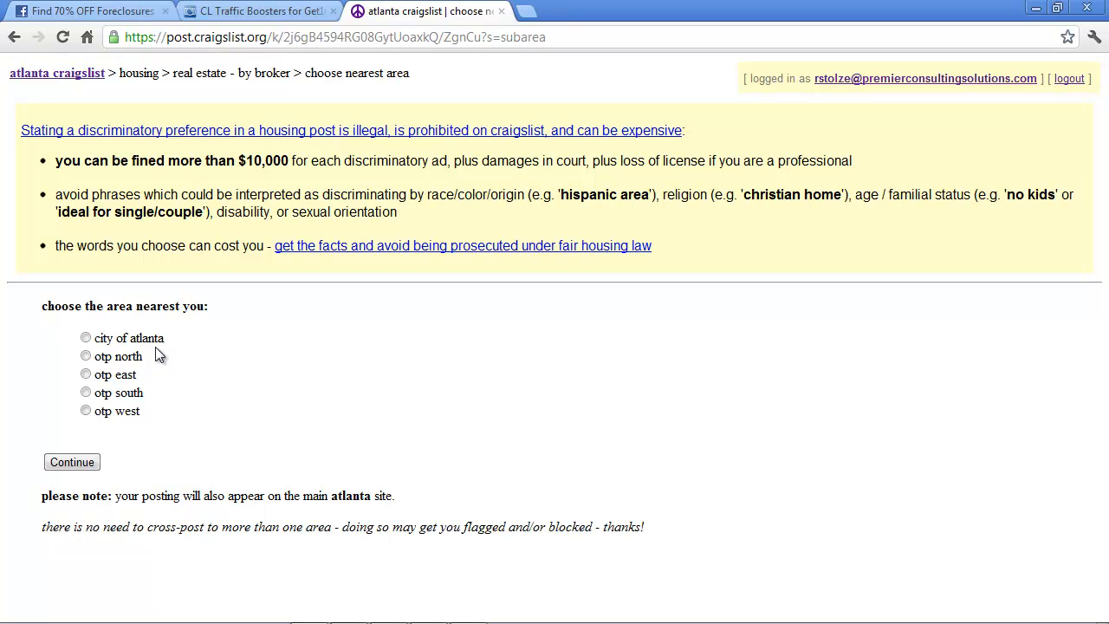
left_click(86, 338)
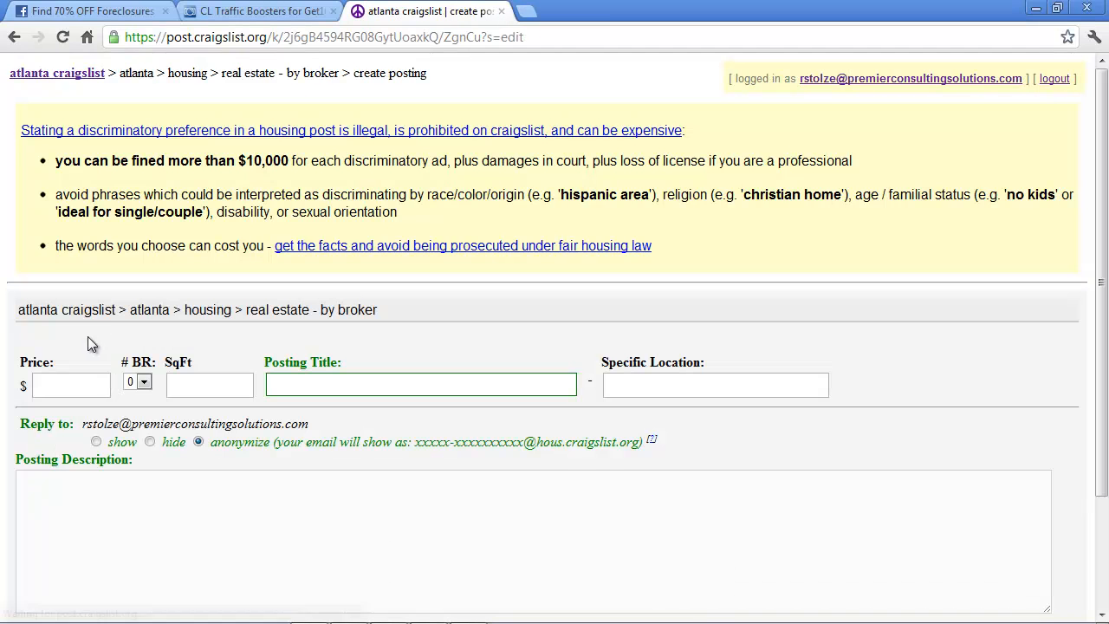
Step: Title the posting "Test" and paste the copied HTML code for the linked foreclosure banner into the posting description
scroll(338, 328, "down", 1)
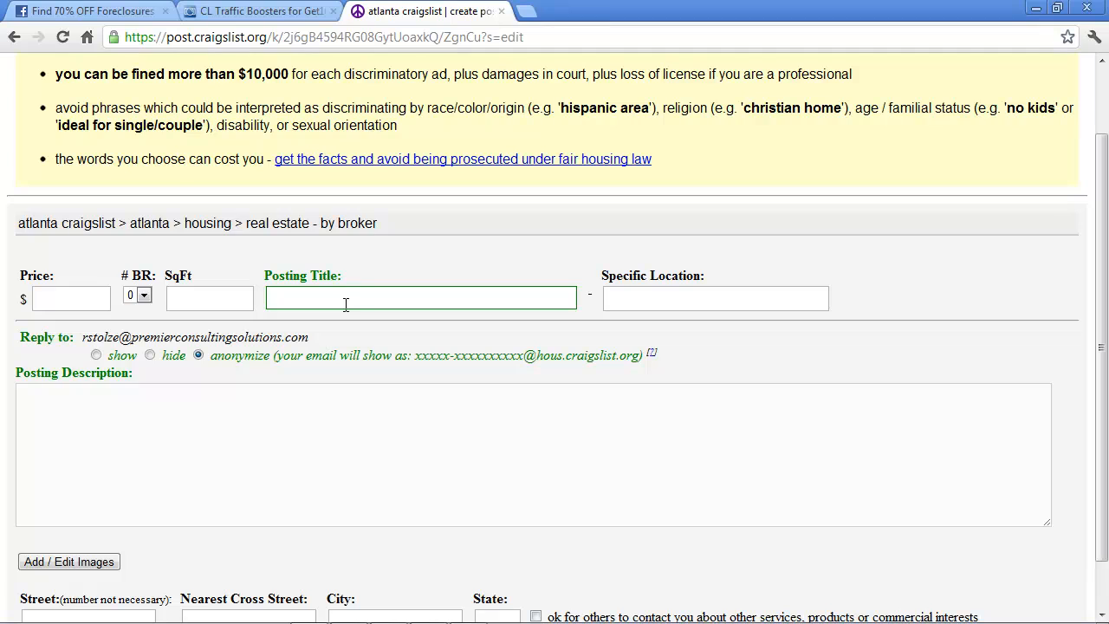
left_click(319, 294)
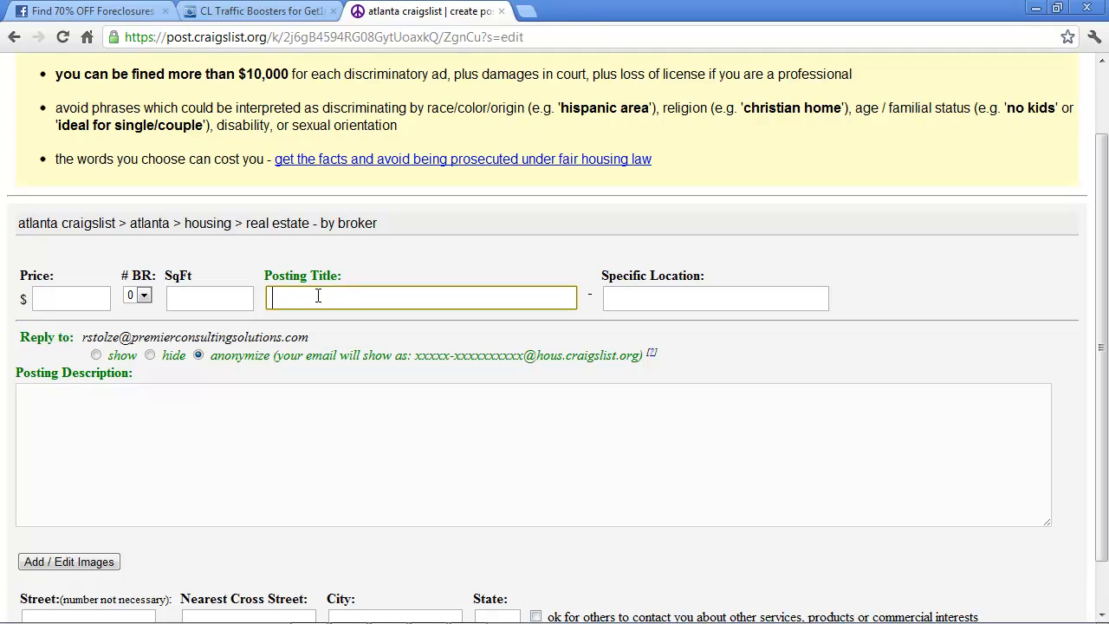
type("Test")
left_click(44, 398)
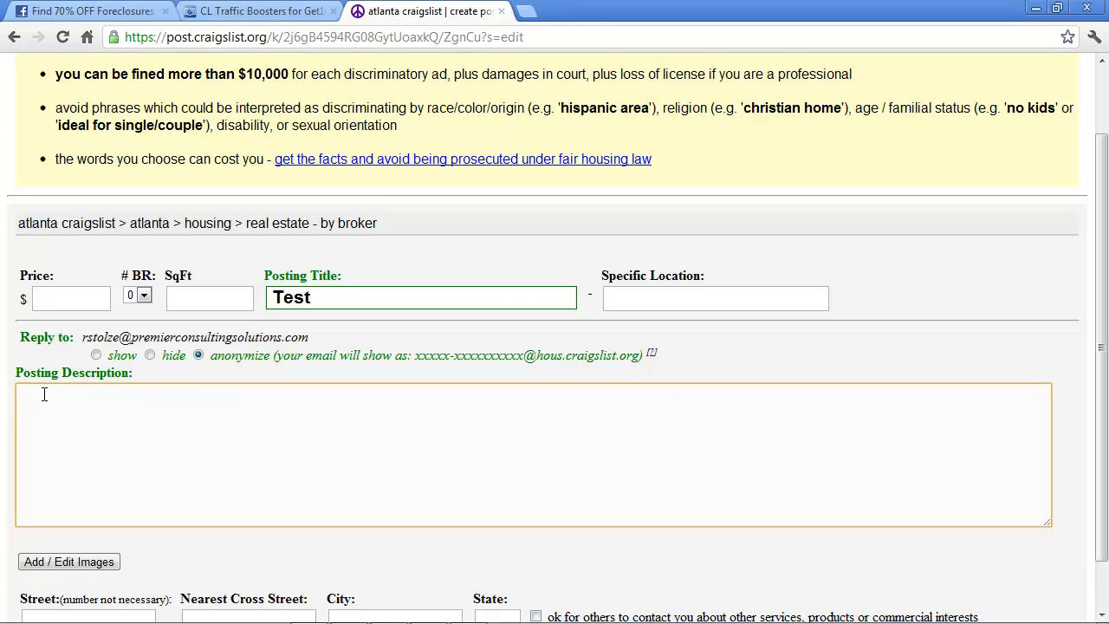
key("ctrl+v")
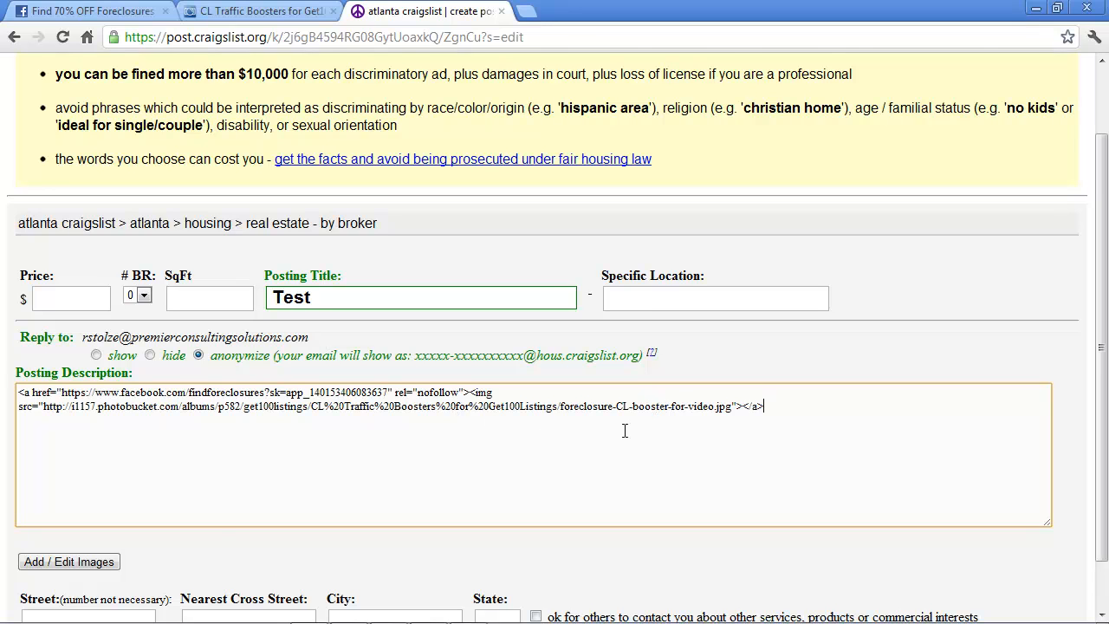
Step: Preview the ad and test the foreclosure banner by following its link
scroll(624, 431, "down", 1)
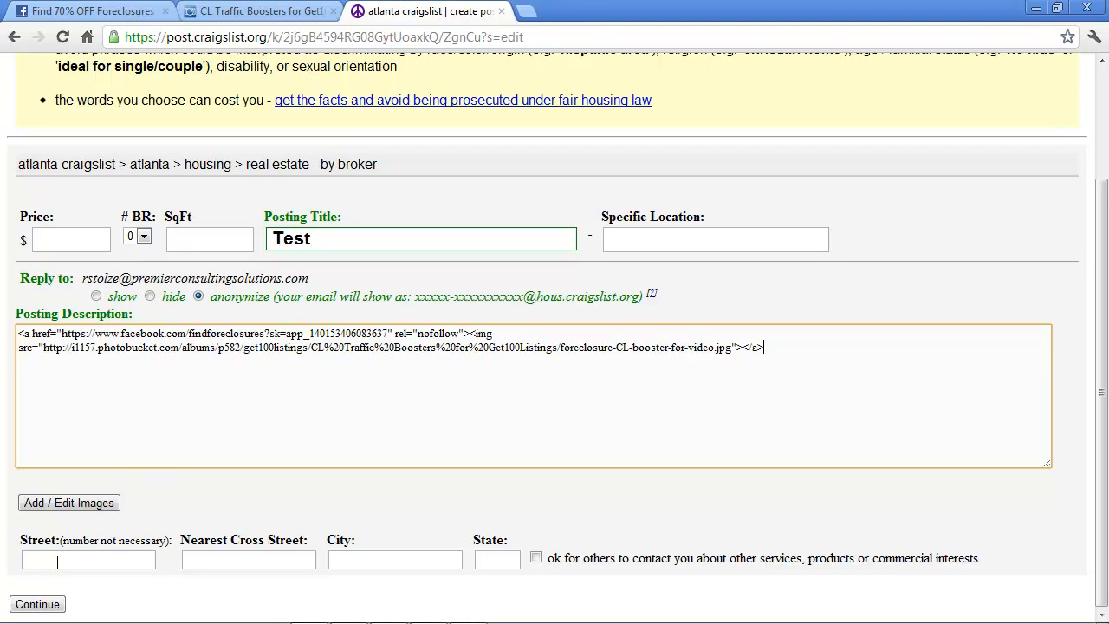
left_click(38, 605)
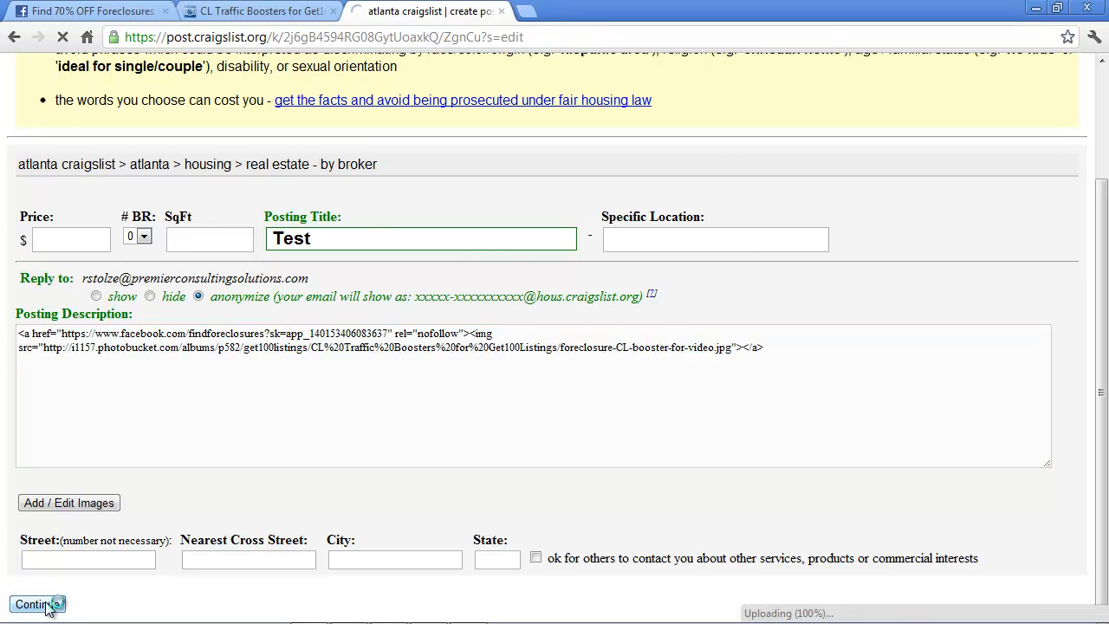
scroll(733, 428, "down", 3)
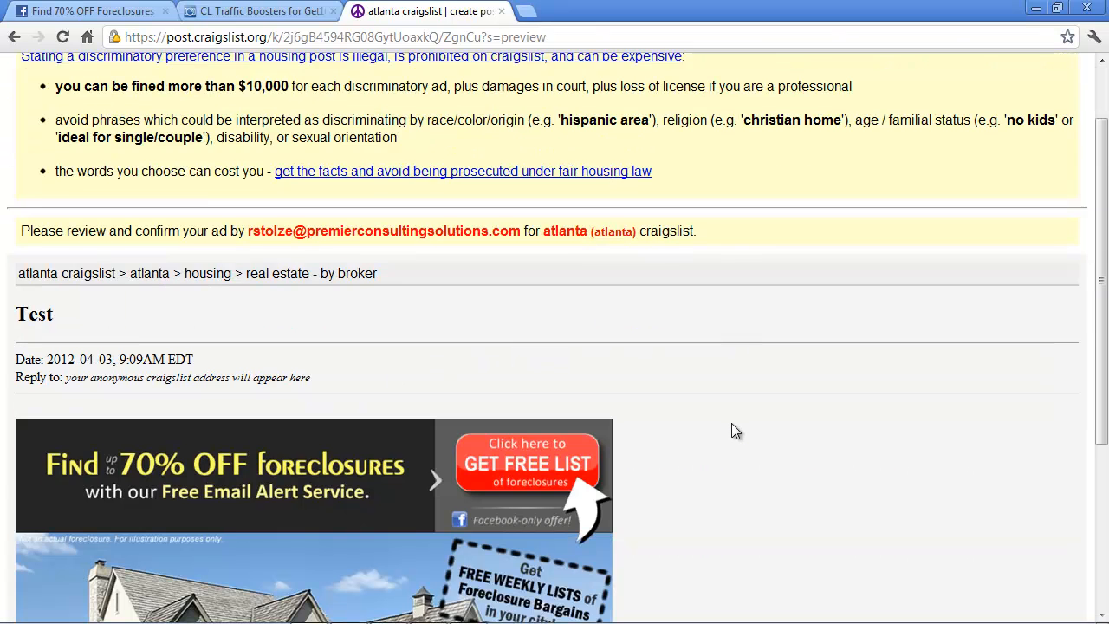
scroll(732, 431, "down", 1)
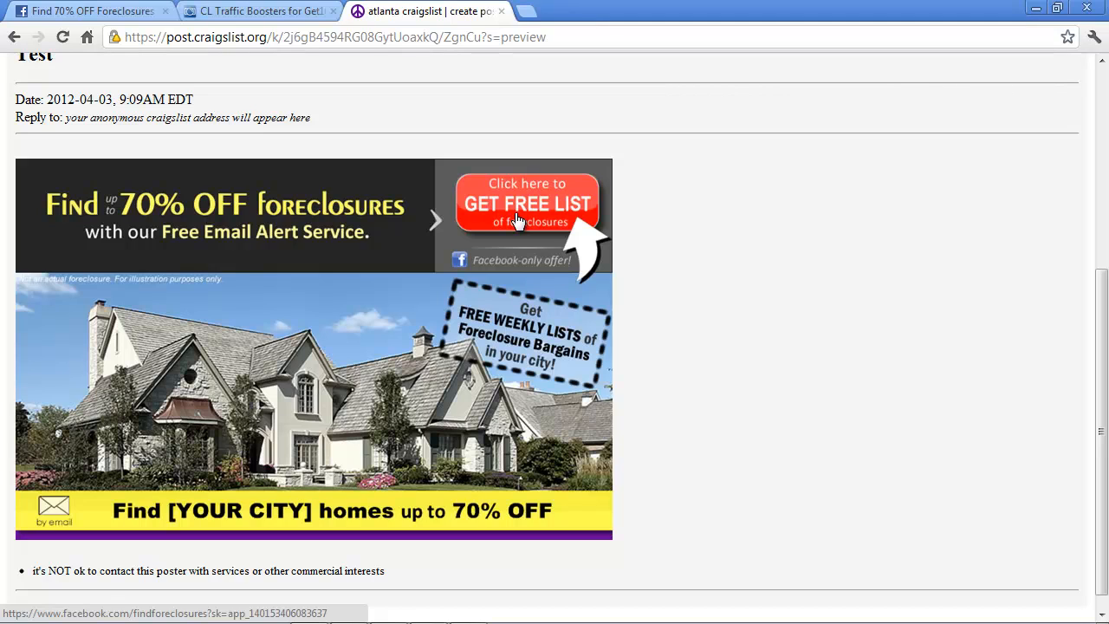
left_click(516, 221)
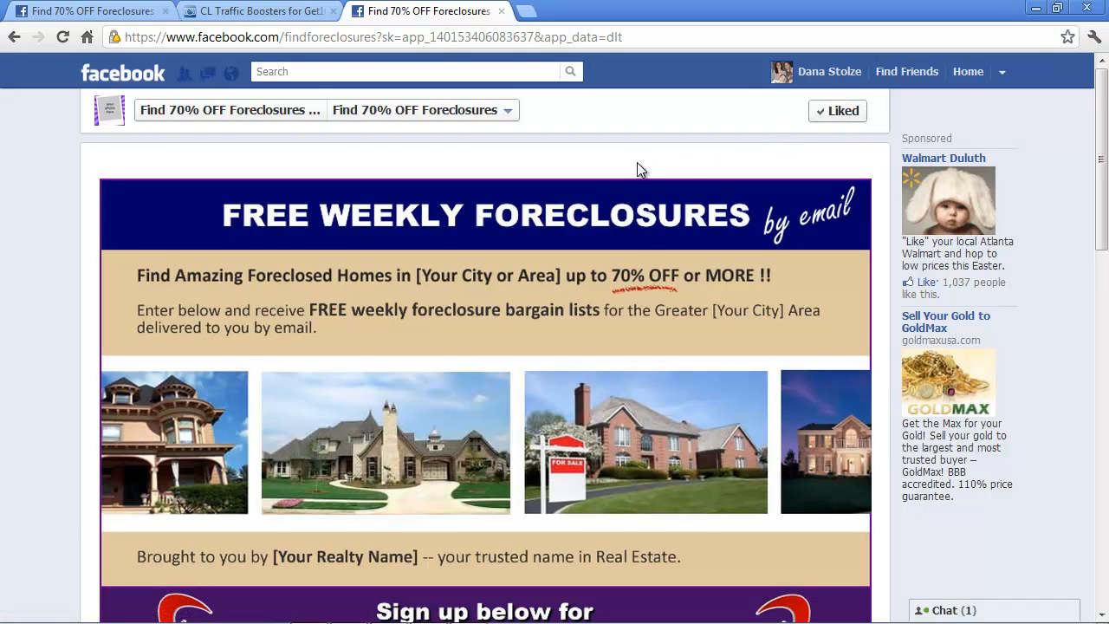
Step: Examine the Facebook foreclosure landing page, from its headline and house photos down to the email sign-up form
scroll(637, 170, "down", 1)
scroll(637, 170, "up", 1)
scroll(637, 170, "down", 1)
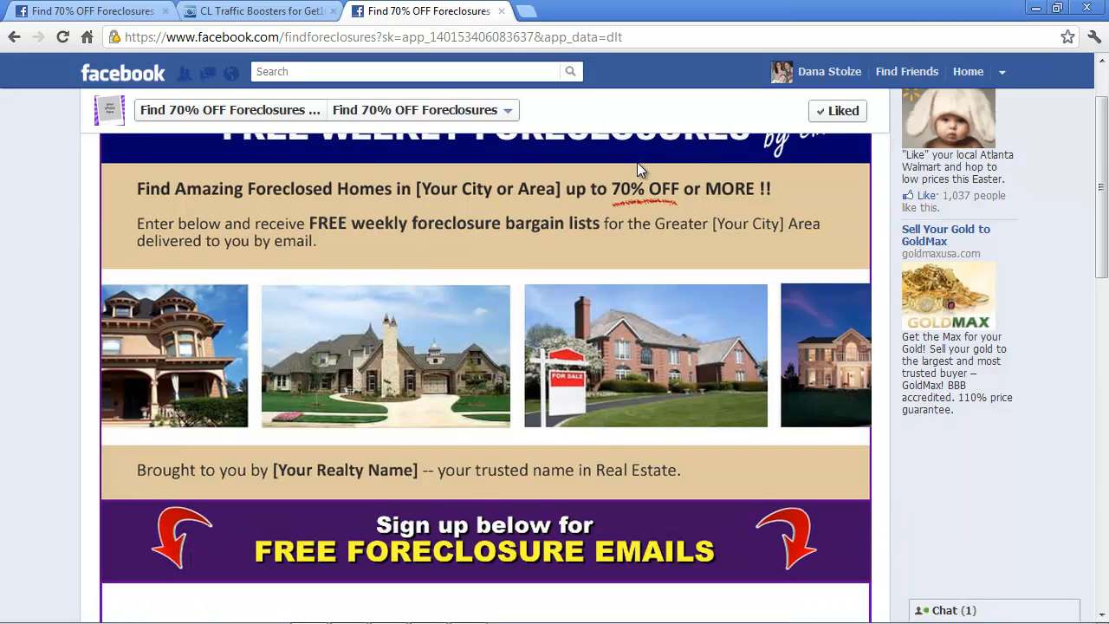
scroll(637, 169, "down", 1)
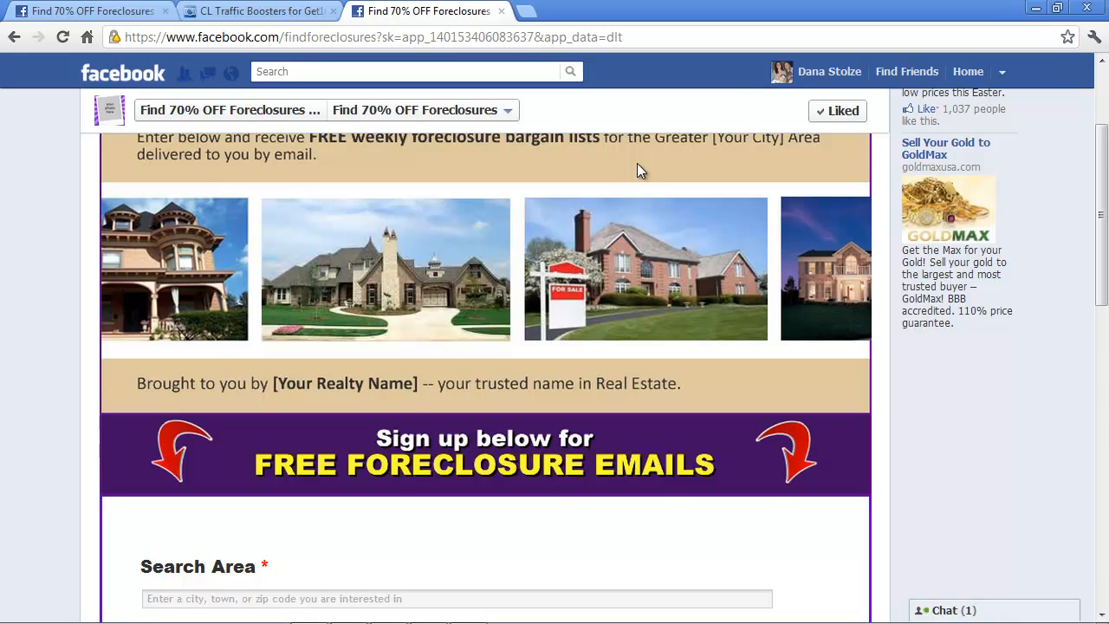
scroll(638, 170, "down", 3)
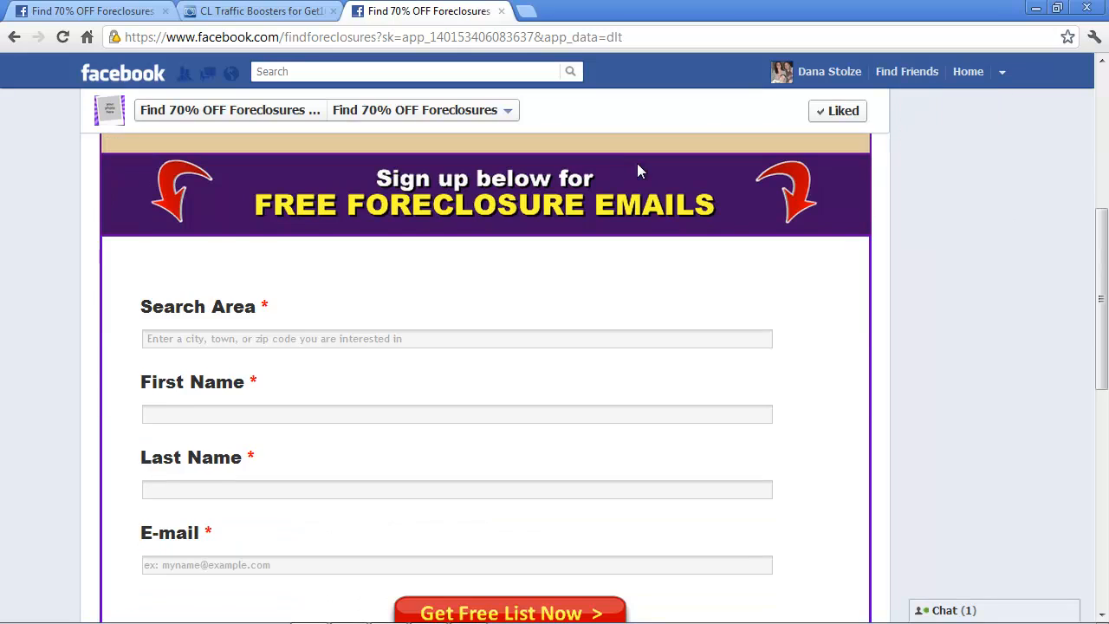
scroll(637, 170, "down", 1)
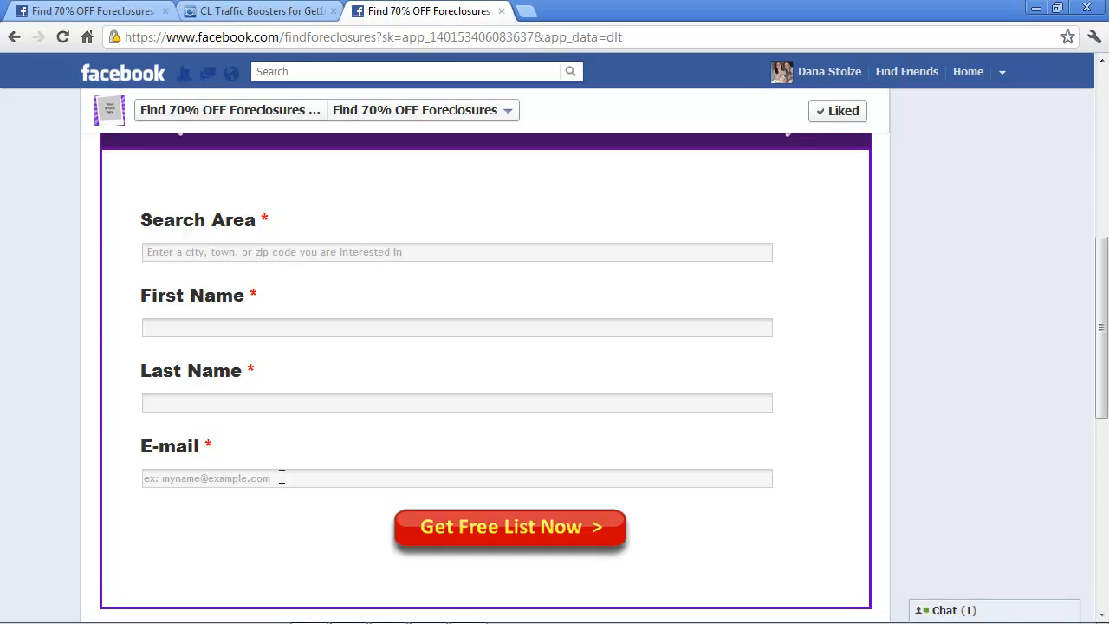
scroll(282, 478, "up", 6)
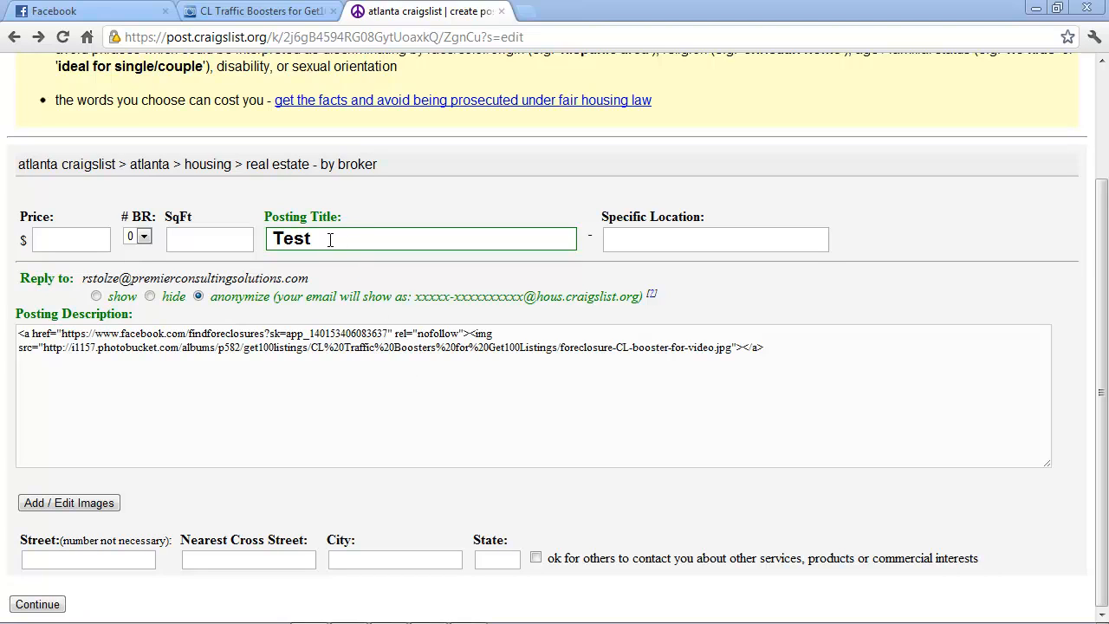
Step: On the Craigslist edit form, replace the posting title with "AMAZING Home in Atlanta - Great Schools!!"
left_click_drag(331, 241, 273, 238)
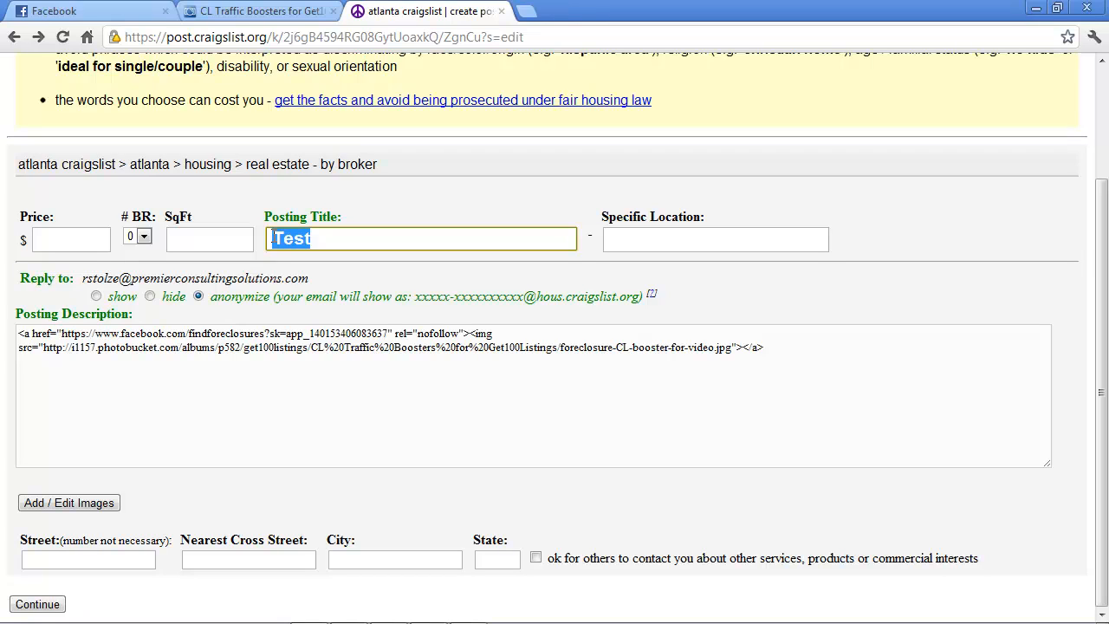
key("BackSpace")
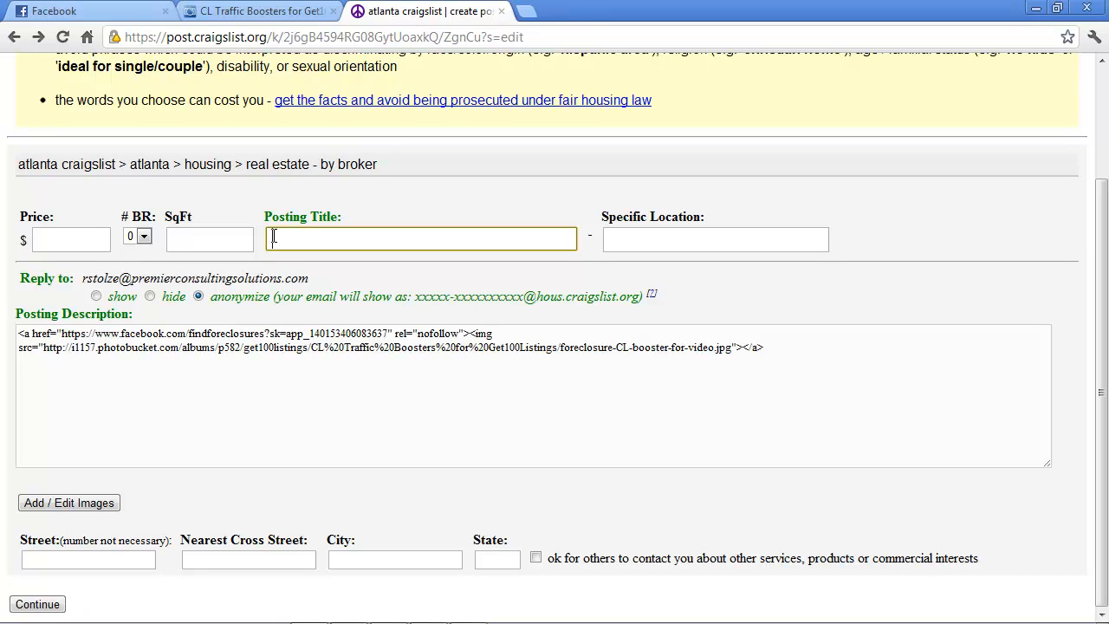
type("AMAZING ")
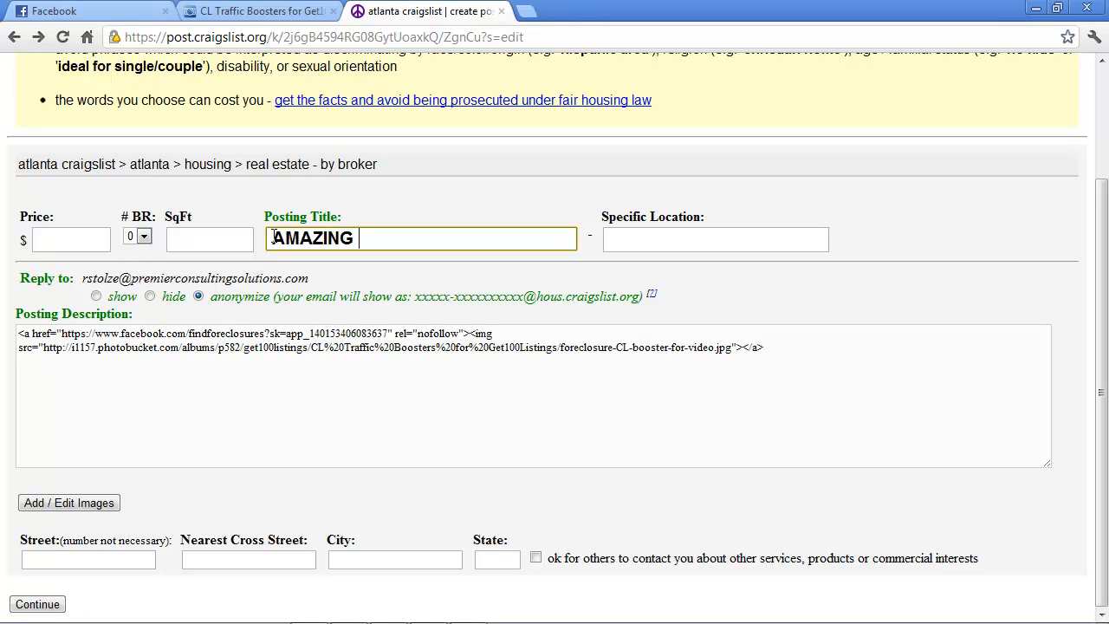
type("Home in Ar")
key("BackSpace")
type("t")
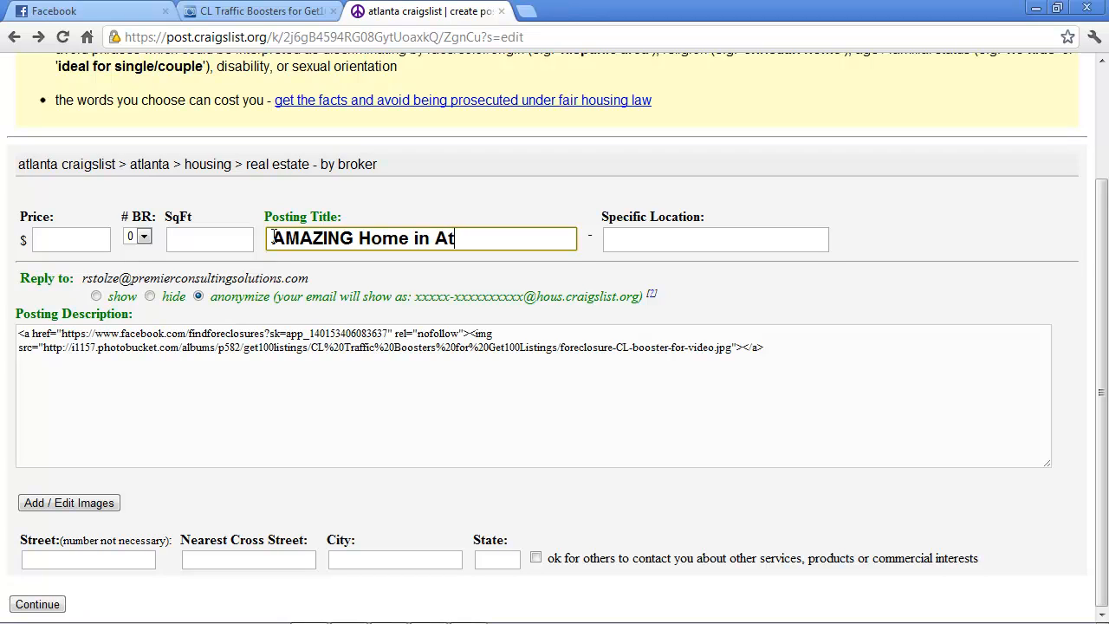
type("lanta - Great Schools!!")
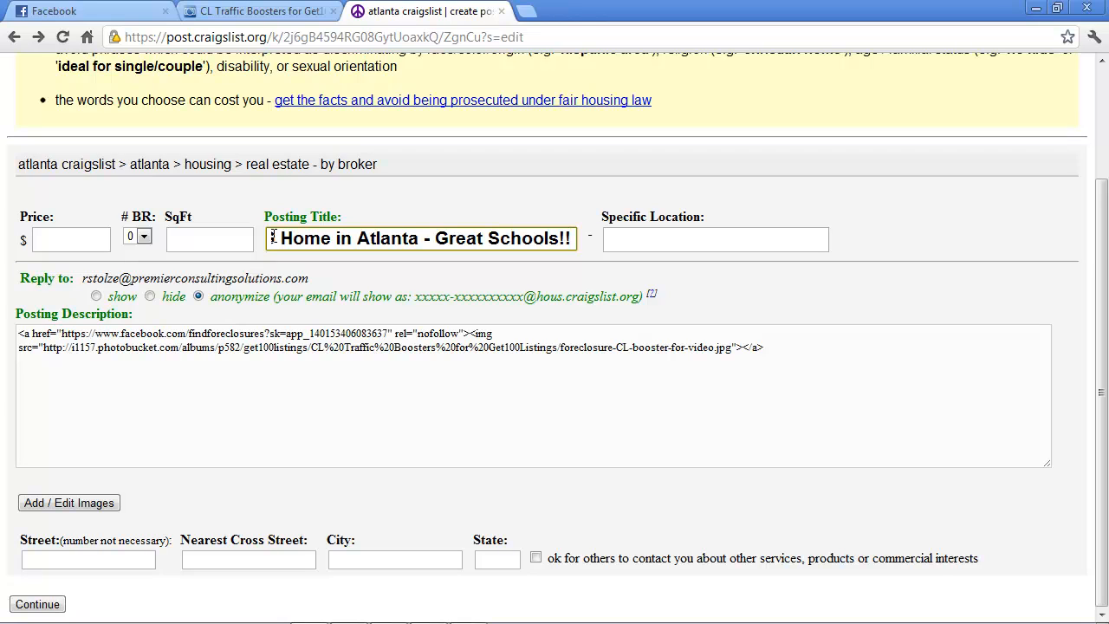
Step: Review the full wording of the posting title from end to end
key("Left")
key("Left")
key("Left")
key("Left")
key("Left")
key("Left")
key("Left")
key("Left")
key("Left")
key("Left")
key("Left")
key("Left")
key("Left")
key("Left")
key("Left")
key("Left")
key("Left")
key("Left")
key("Left")
key("Left")
key("Left")
key("Left")
key("Left")
key("Left")
key("Left")
key("Left")
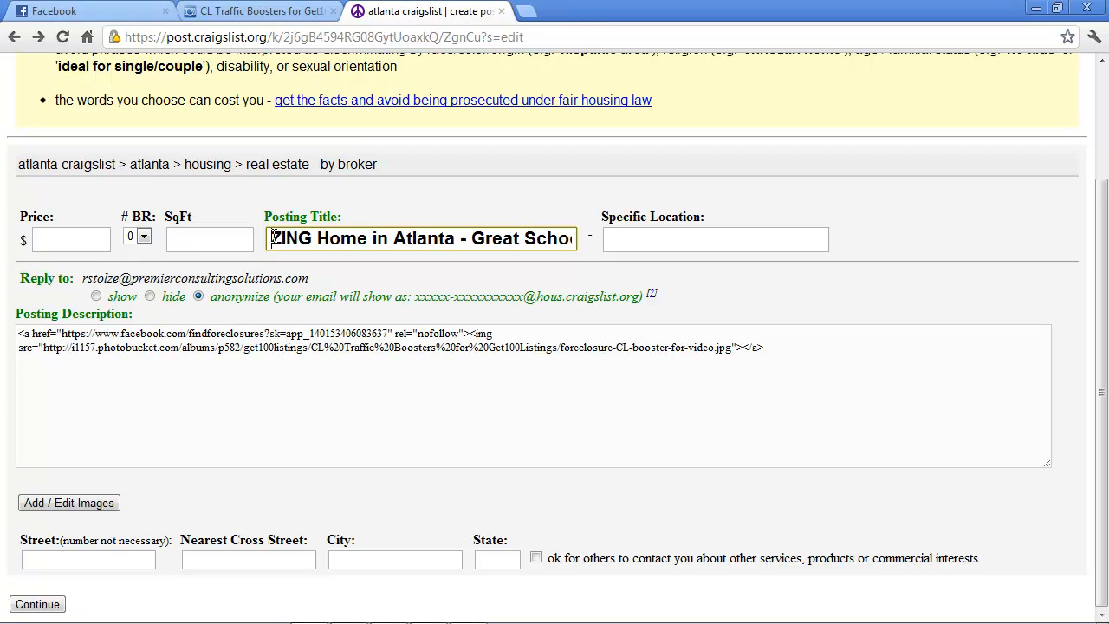
key("Right")
key("Right")
key("Right")
key("Right")
key("Right")
key("Right")
key("Right")
key("Right")
key("Right")
key("Right")
key("Right")
key("Right")
key("Right")
key("Right")
key("Right")
key("Right")
key("Right")
key("Right")
key("Right")
key("Right")
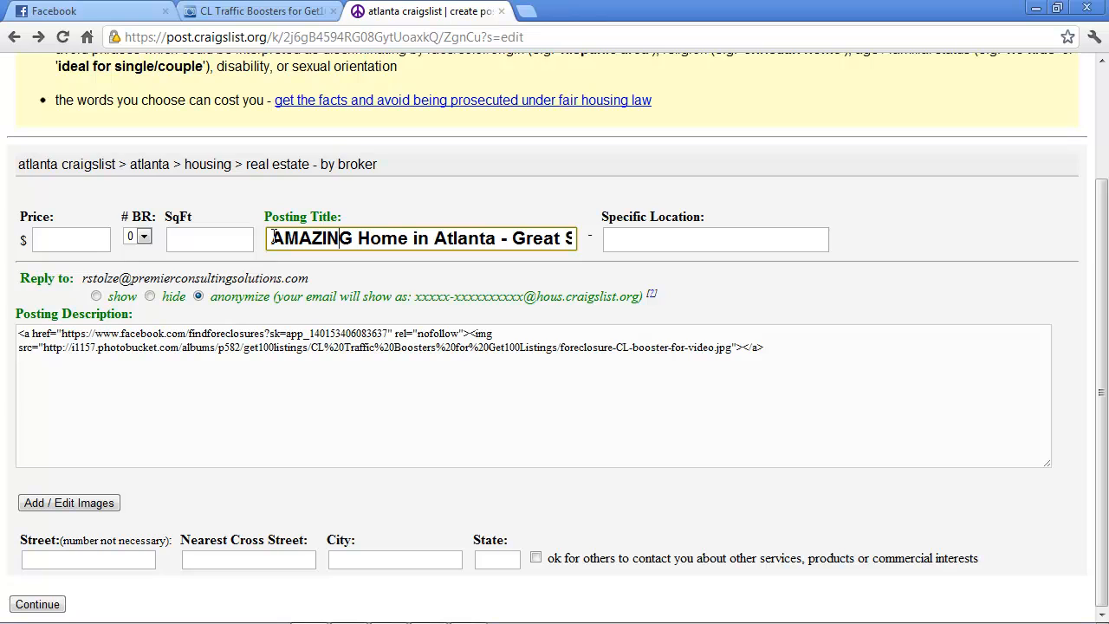
key("Right")
key("Right")
key("Right")
key("Right")
key("Right")
key("Right")
key("Right")
key("Right")
key("Right")
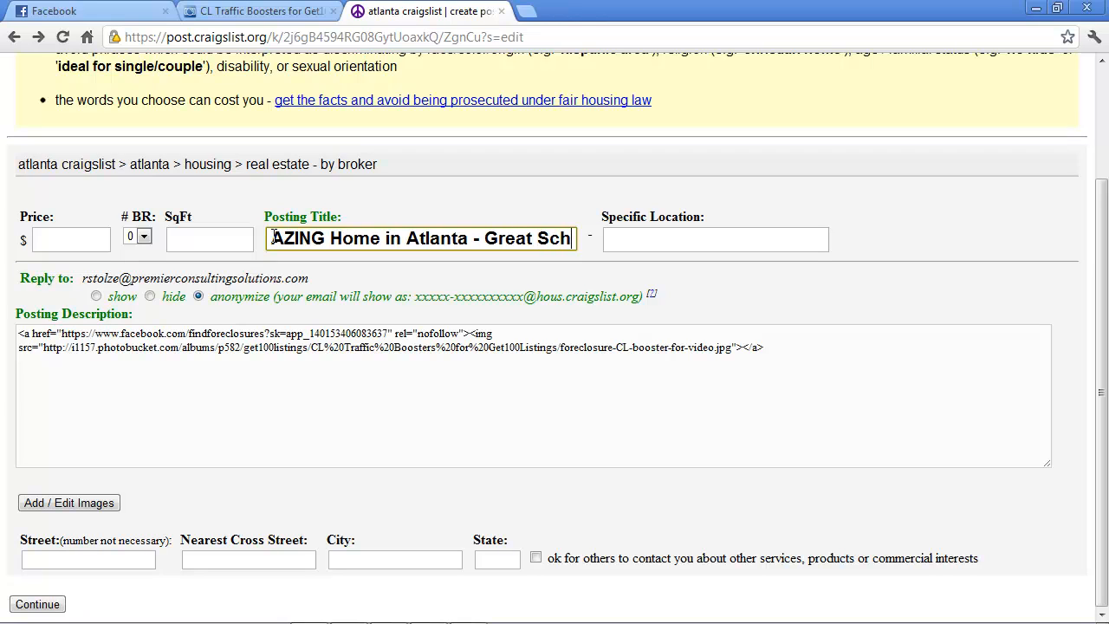
key("Left")
key("Left")
key("Left")
key("Left")
key("Left")
key("Left")
key("Left")
key("Left")
key("Left")
key("Left")
key("Left")
key("Left")
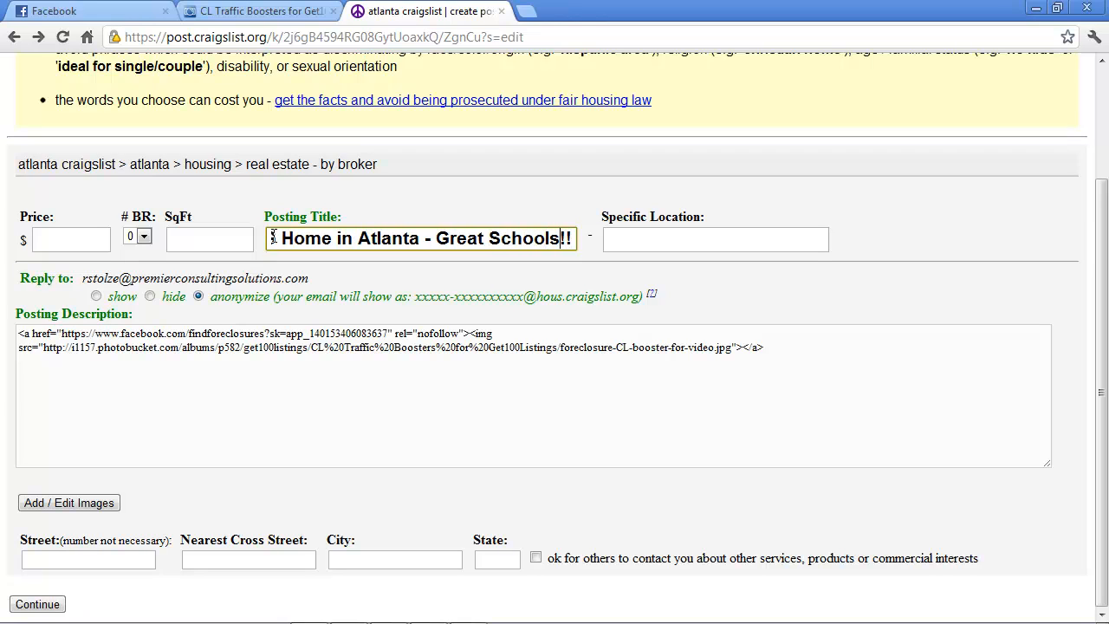
key("Left")
key("Left")
key("Left")
key("Left")
key("Left")
key("Left")
key("Left")
key("Left")
key("Left")
key("Left")
key("Left")
key("Left")
key("Left")
key("Left")
key("Left")
key("Left")
key("Left")
key("Left")
key("Left")
key("Left")
key("Left")
key("Left")
key("Left")
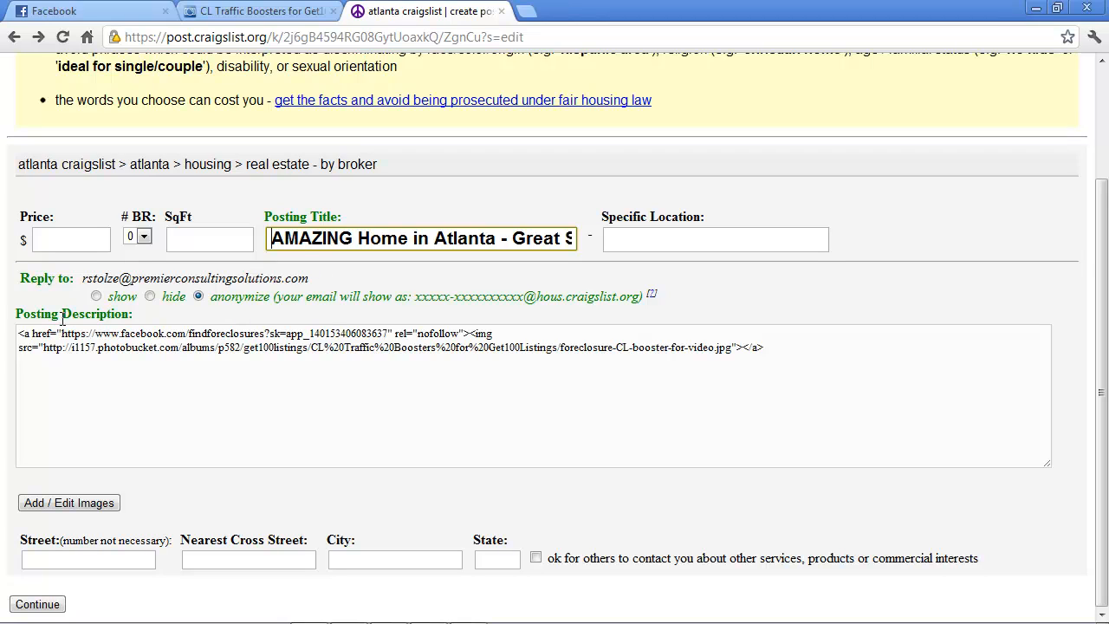
Step: Add above the banner code, separated by a blank line: "Fabulous property -- 3 br -- 179000 -- if interested in pictures emailed to you, reply above."
left_click(19, 337)
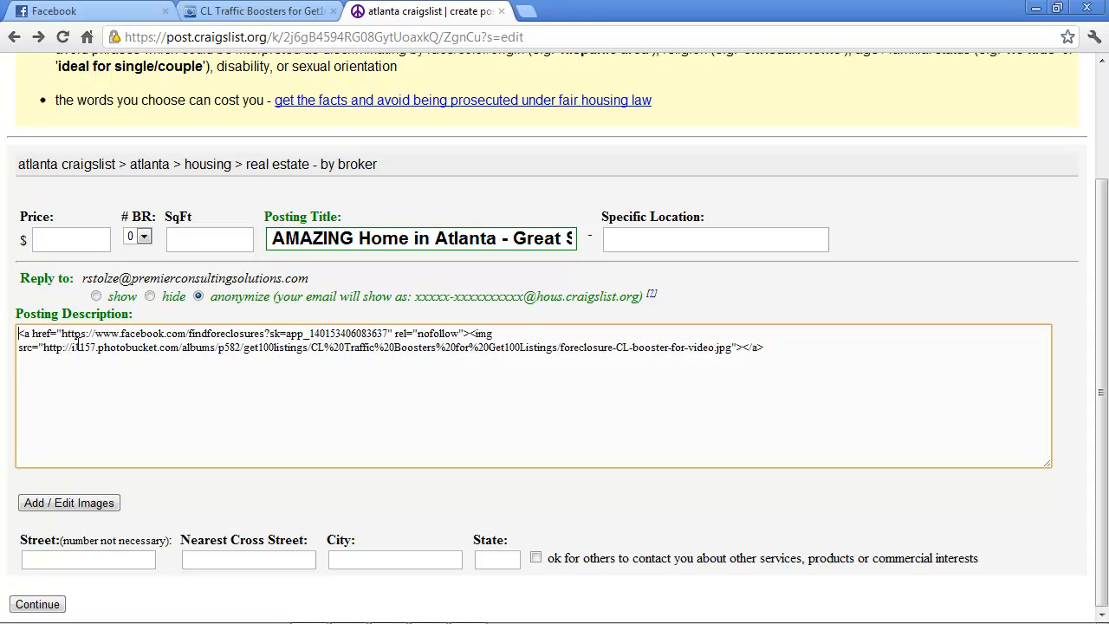
key("Return")
key("Return")
key("Up")
key("Up")
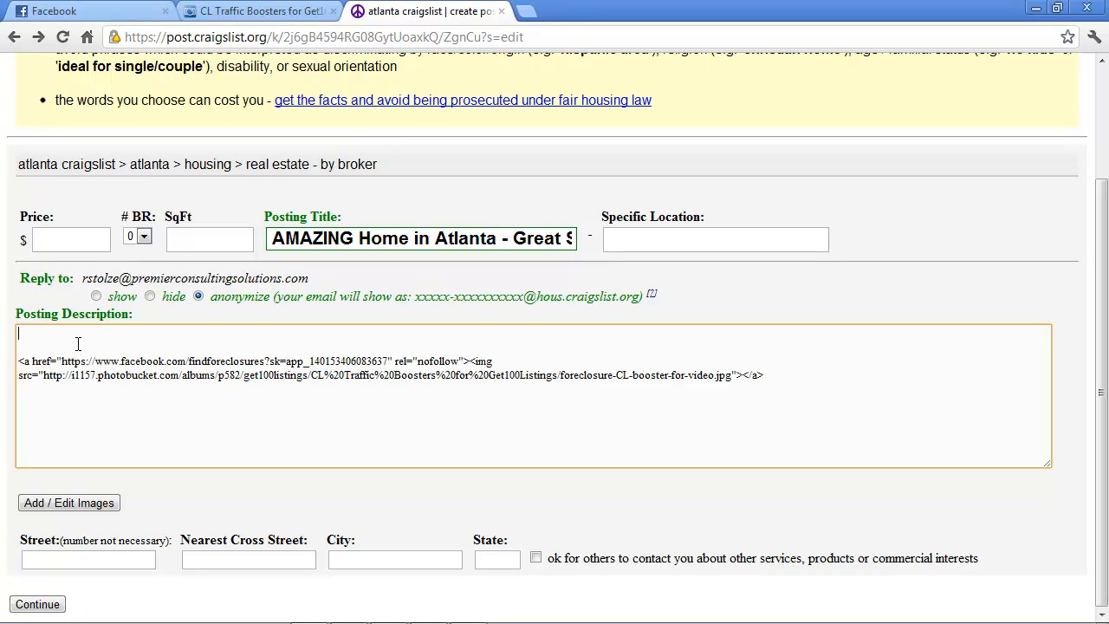
type("Fabulous property -- 3 br -- 179000 -- if interes")
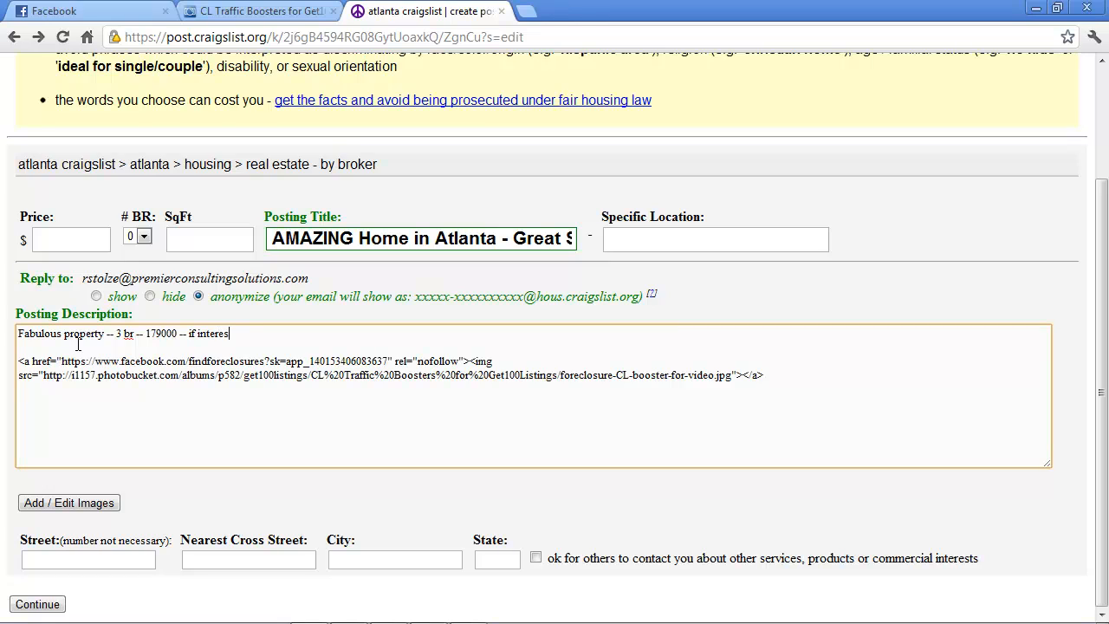
type("ted in pictures emailed")
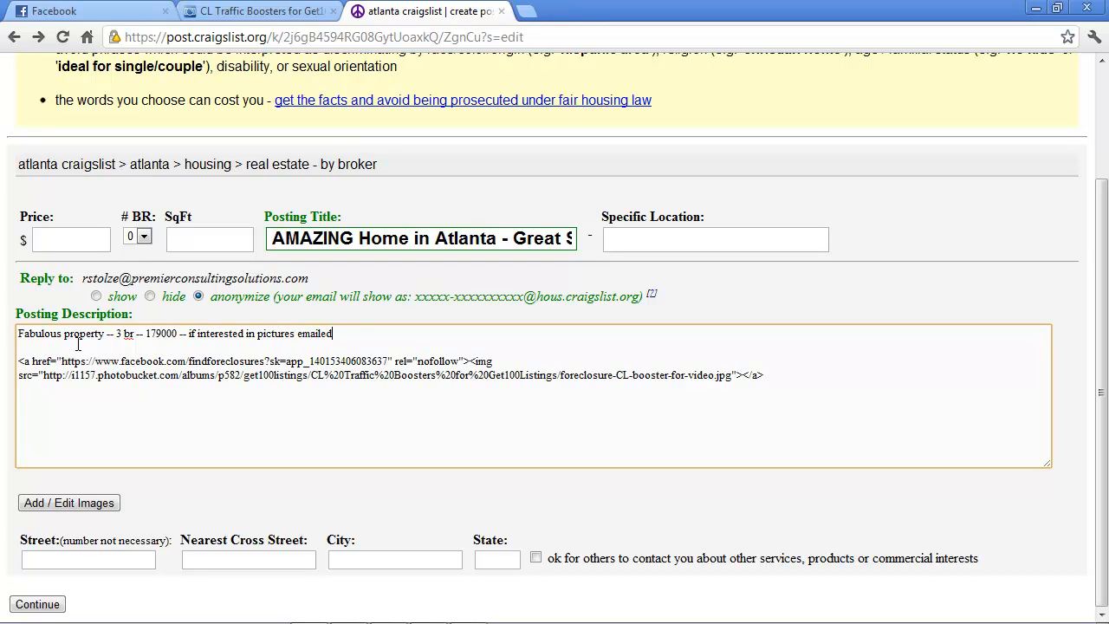
type(" to you, reply a")
key("BackSpace")
type("bove.")
Step: Continue the description's opening paragraph with "NOT INTERESTED IN THIS PROPERTY BUT WANT TO SEE FANTASTIC DEALS IN ATLANTA?"
type("NOT INTERESTED IN THIS")
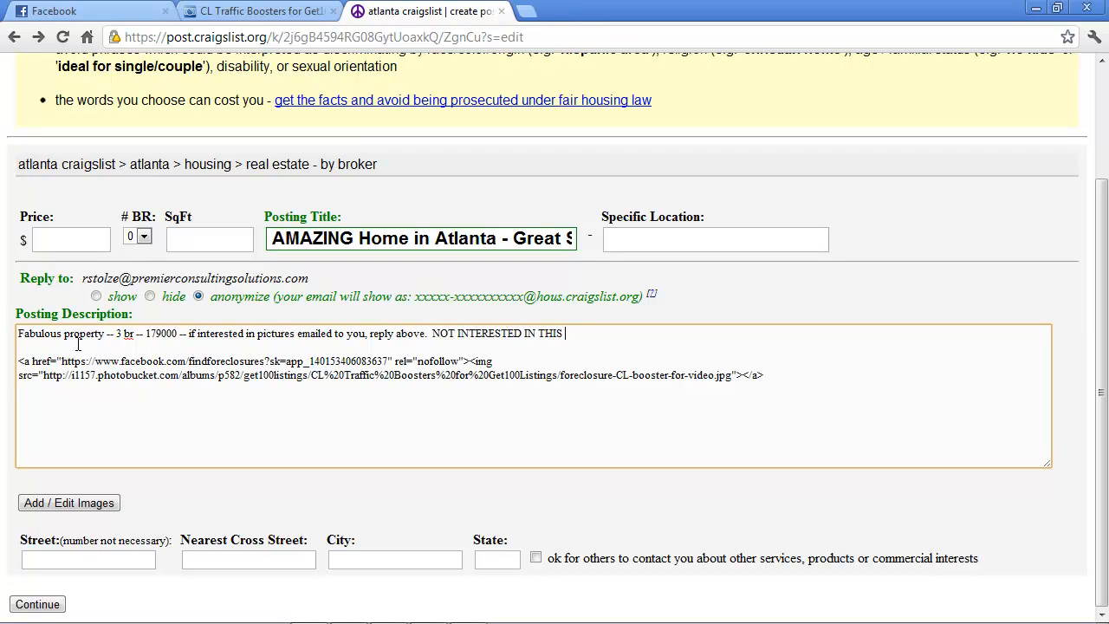
type(" PROPERTY BUT WANT TO ")
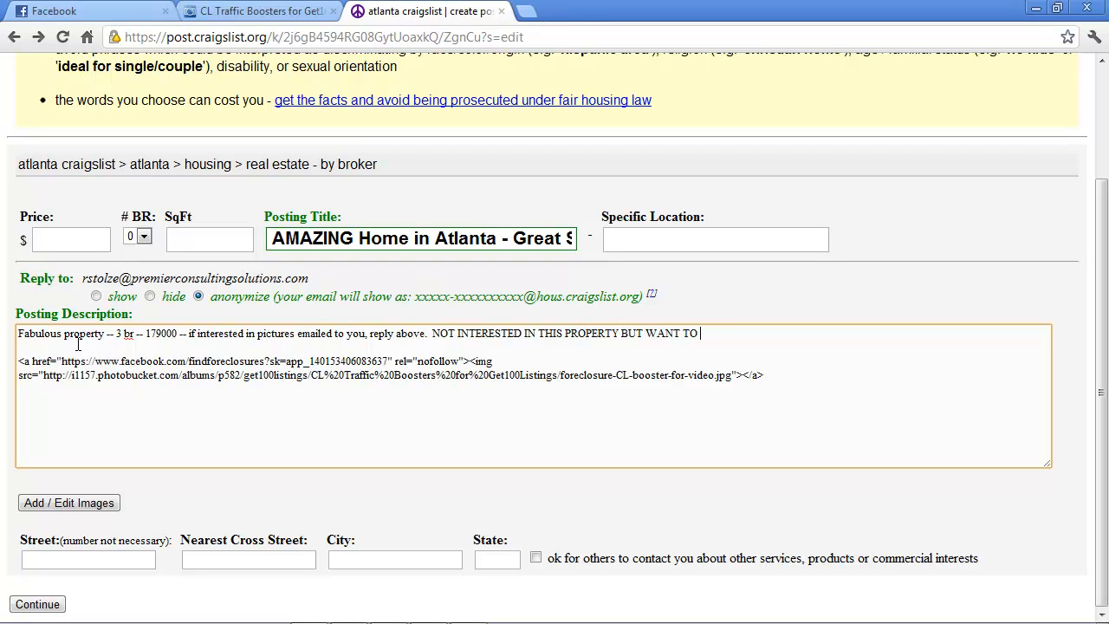
type("SEE FANTASTIC DEALS IN ")
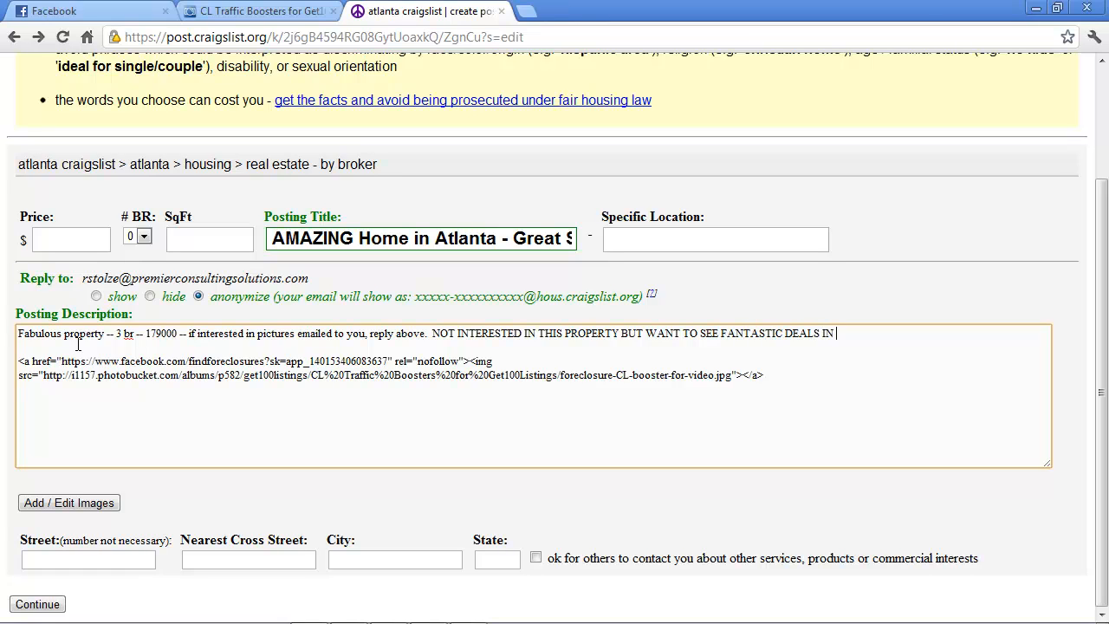
type("ATLANTA?  THEN SIGN UP BEL")
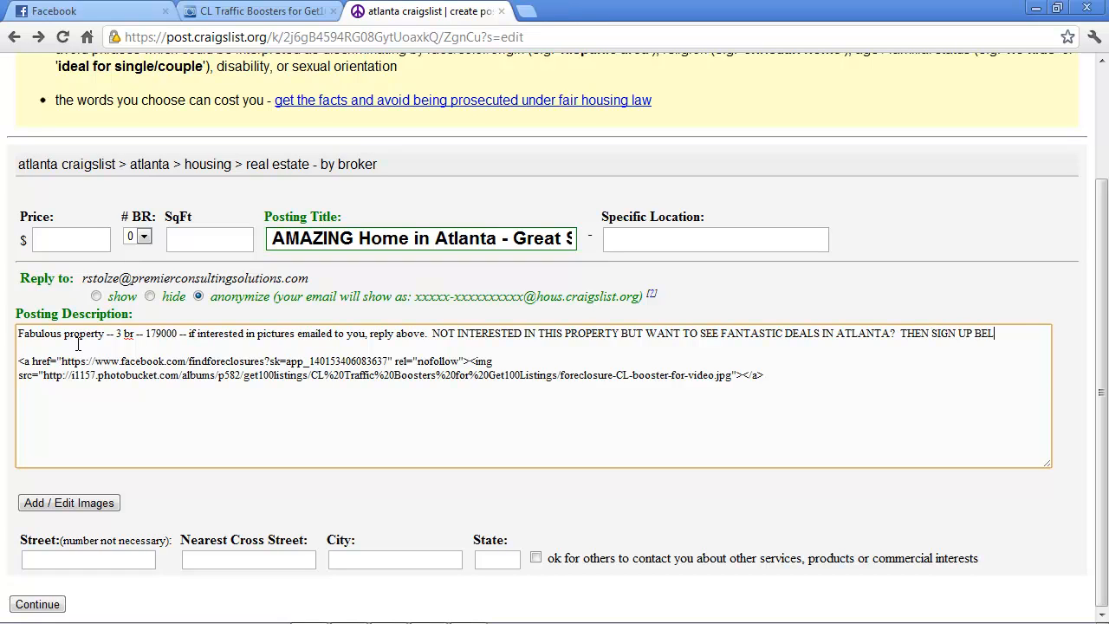
Step: Complete the paragraph above the banner code with "THEN SIGN UP BELOW FOR OUR FREE WEEKLY FORECLOSURE EMAIL SERVICE !!!!"
type("OW FOR OURWEEKL")
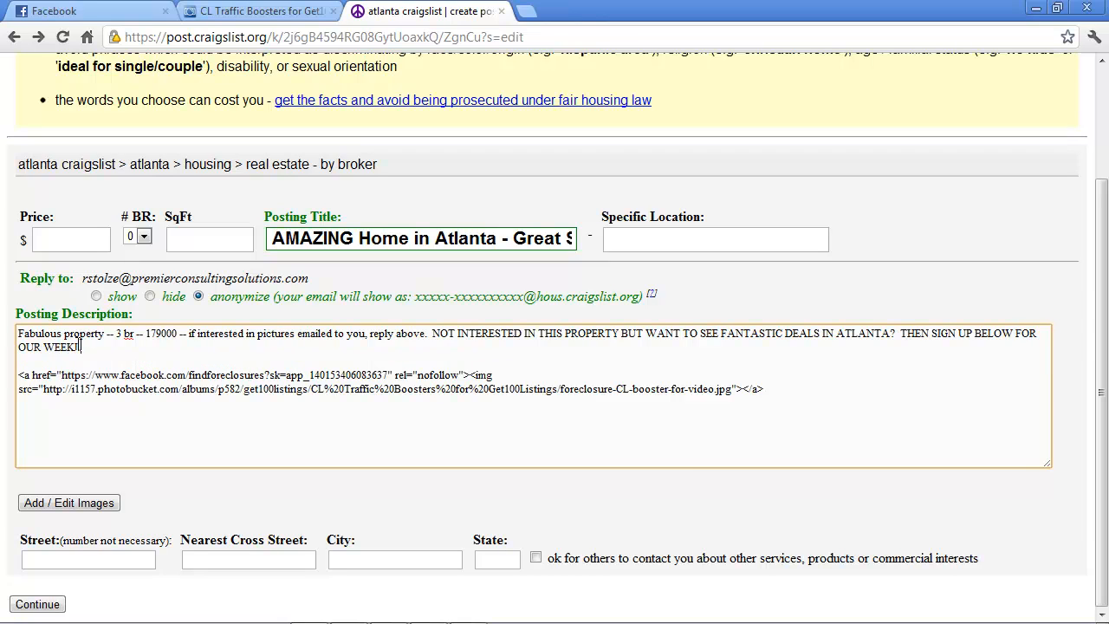
key("BackSpace")
key("BackSpace")
key("BackSpace")
key("BackSpace")
key("BackSpace")
type("FREE WEEKLY FORECL")
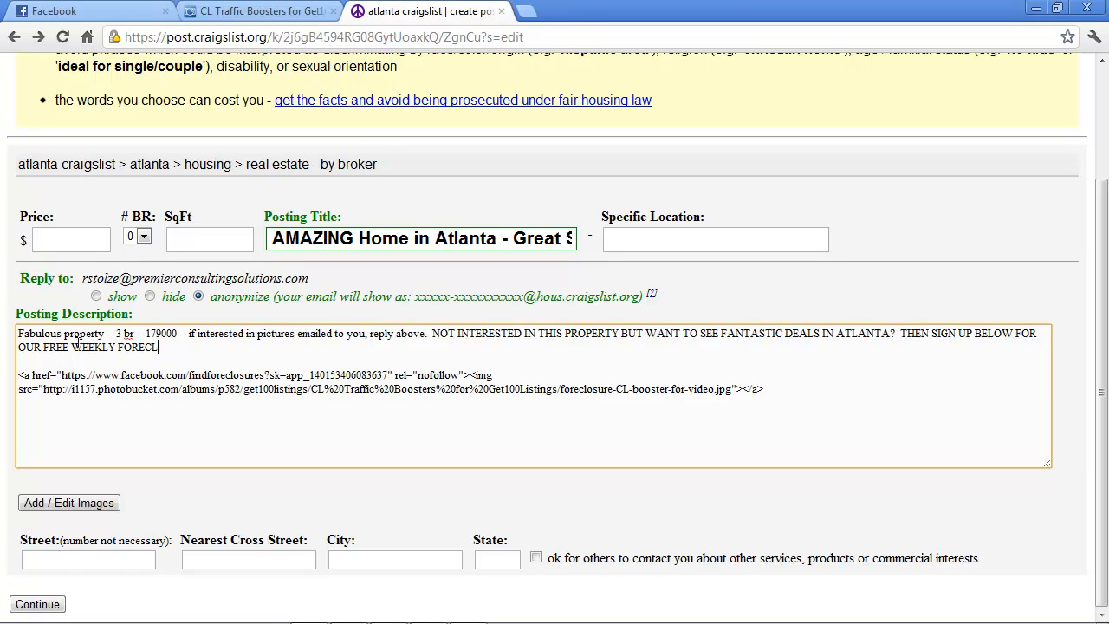
type("OSURE EMAIL SERVICE 1111")
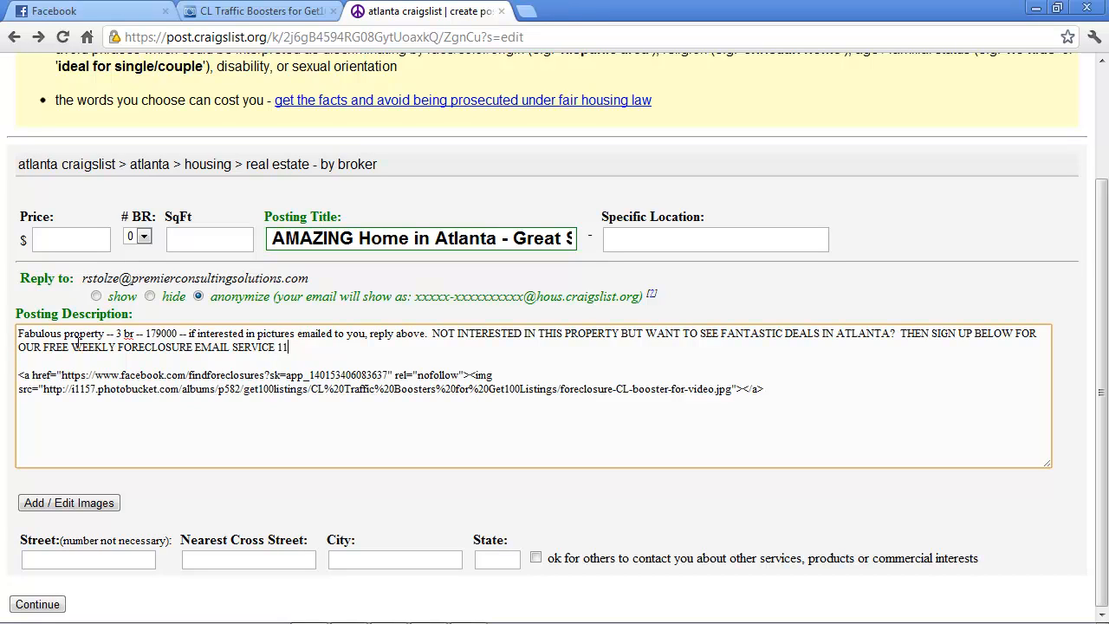
key("BackSpace")
key("BackSpace")
key("BackSpace")
key("BackSpace")
type("!!!!")
Step: Submit the edited posting to its preview and review the title, description text and foreclosure banner
left_click(37, 605)
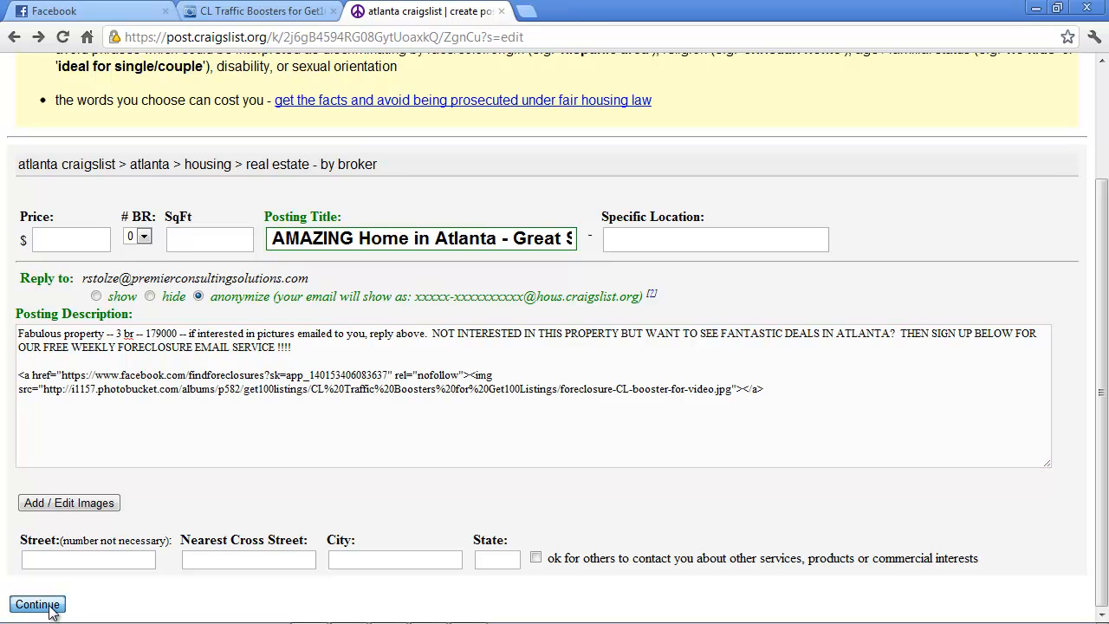
scroll(576, 400, "down", 3)
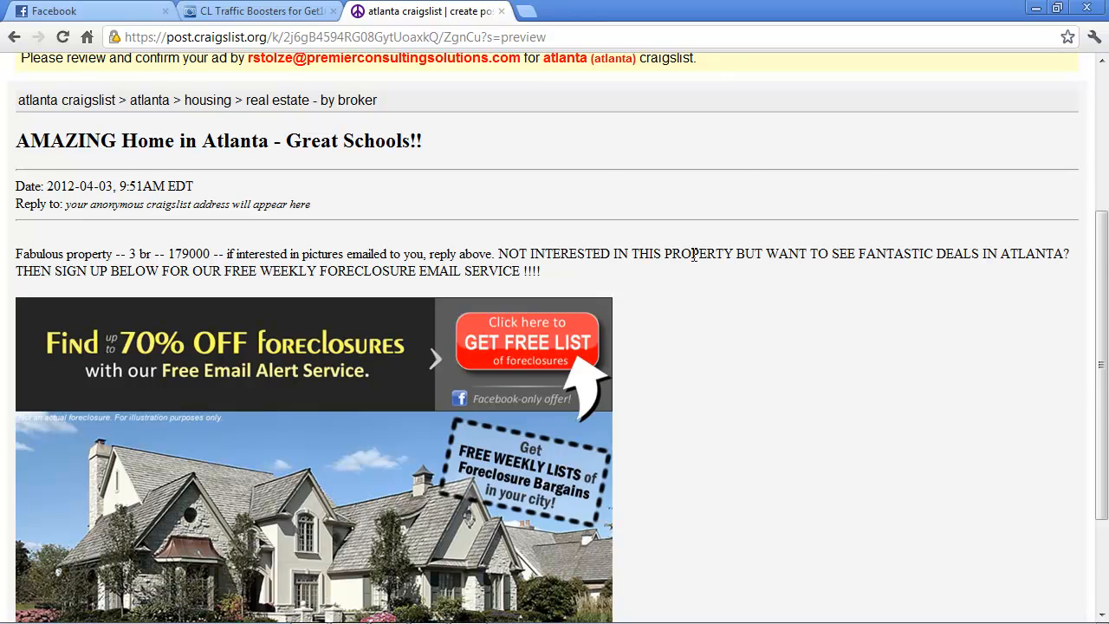
scroll(694, 254, "down", 1)
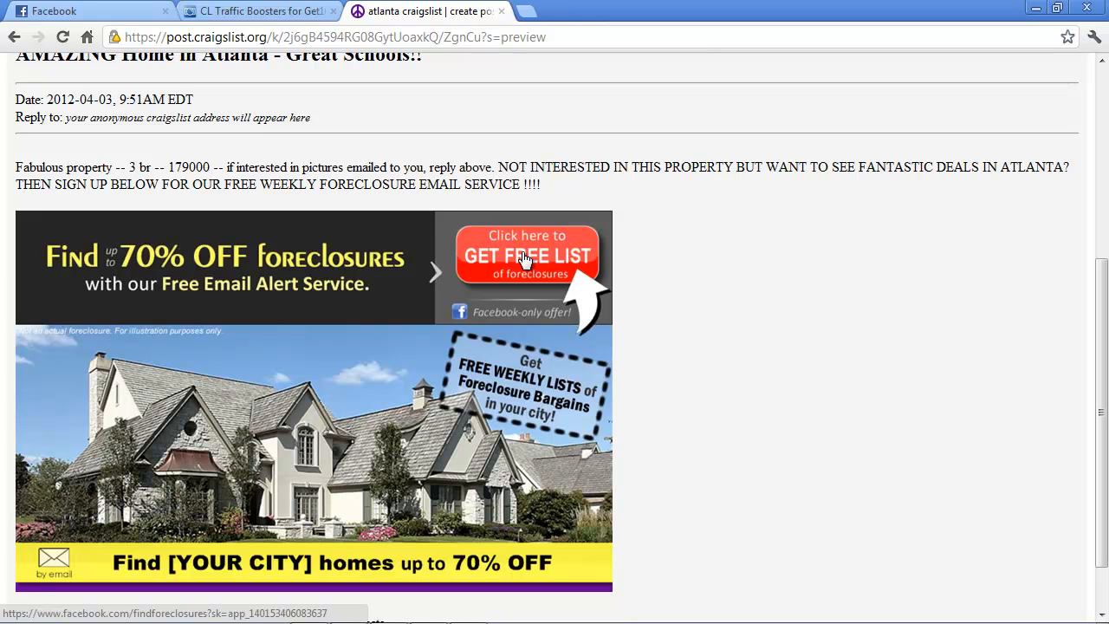
scroll(640, 251, "up", 1)
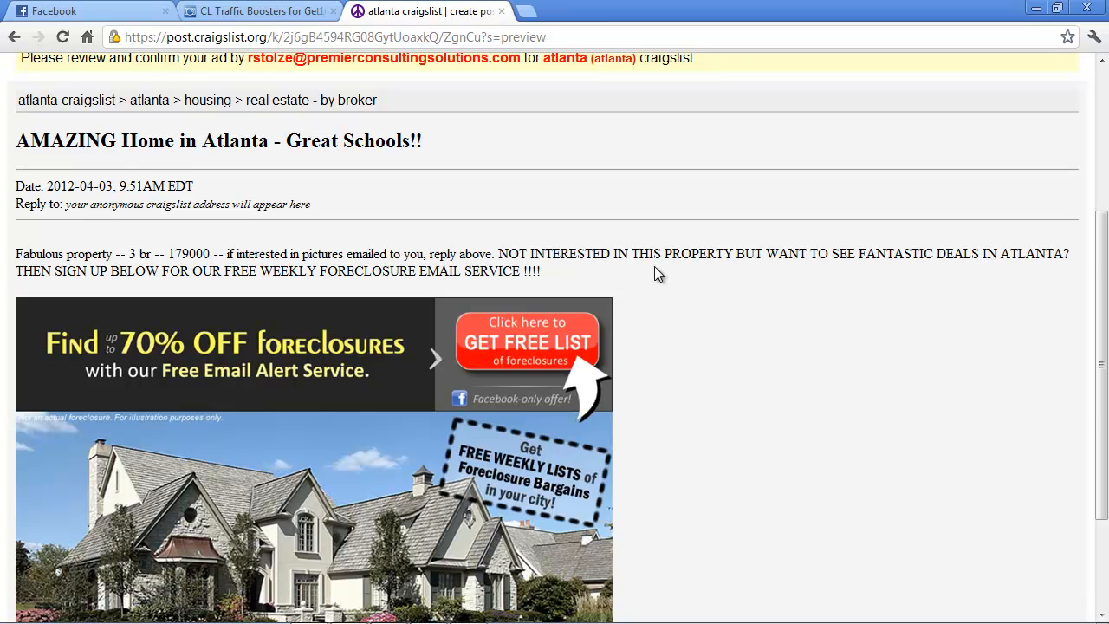
scroll(654, 269, "down", 1)
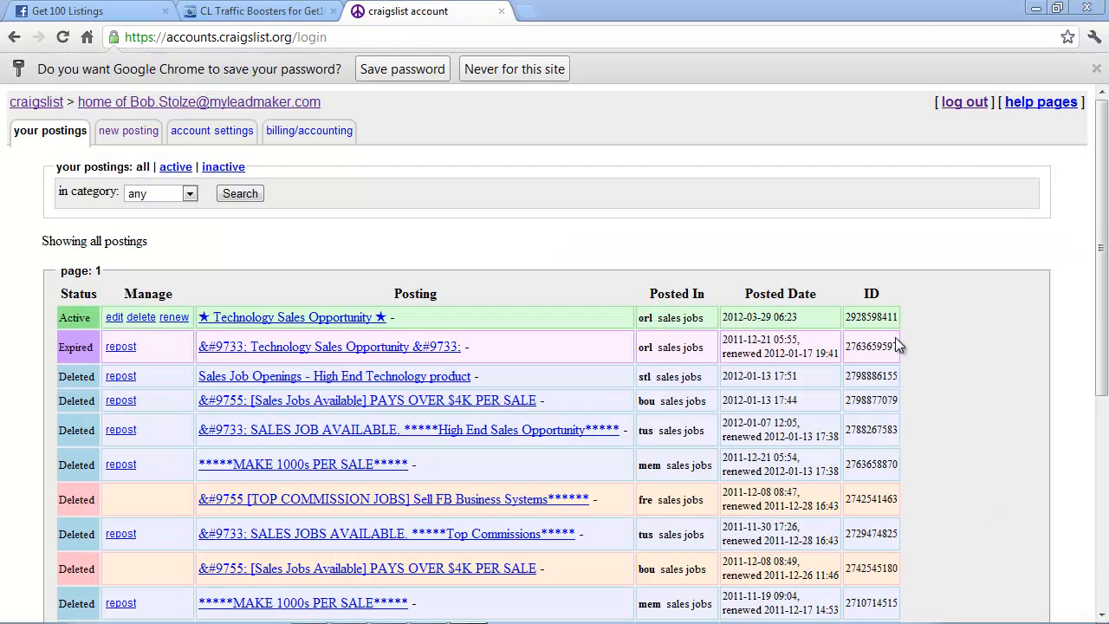
Step: In the Craigslist account's list of postings, renew the active "Technology Sales Opportunity" ad
left_click(174, 318)
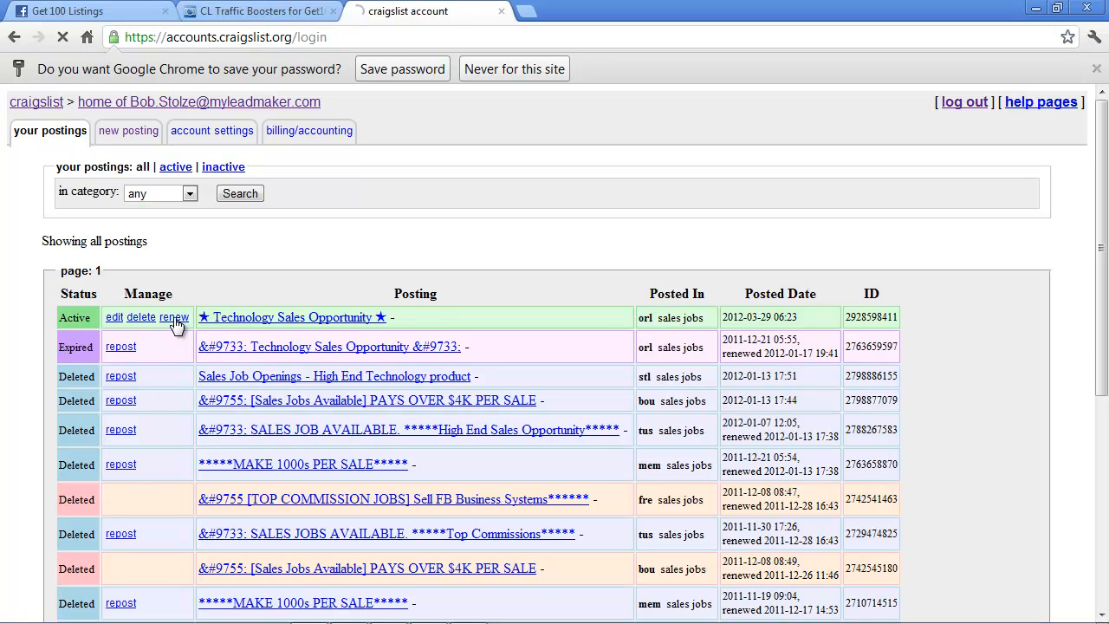